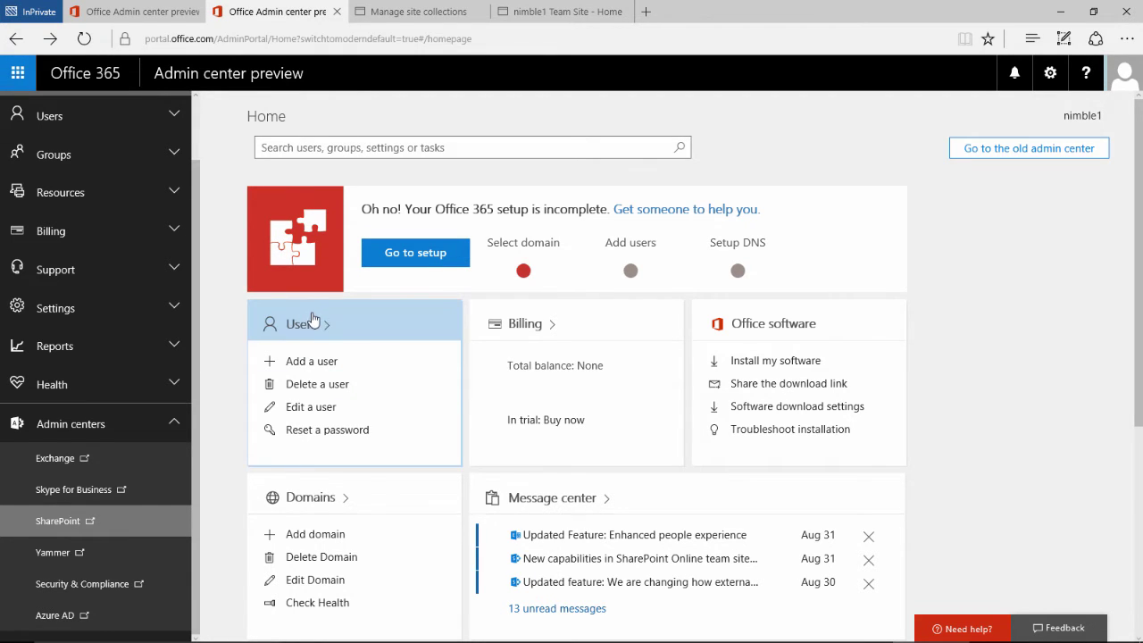
- Return from the SharePoint team site to the Office 365 Admin center through the app launcher
left_click(595, 11)
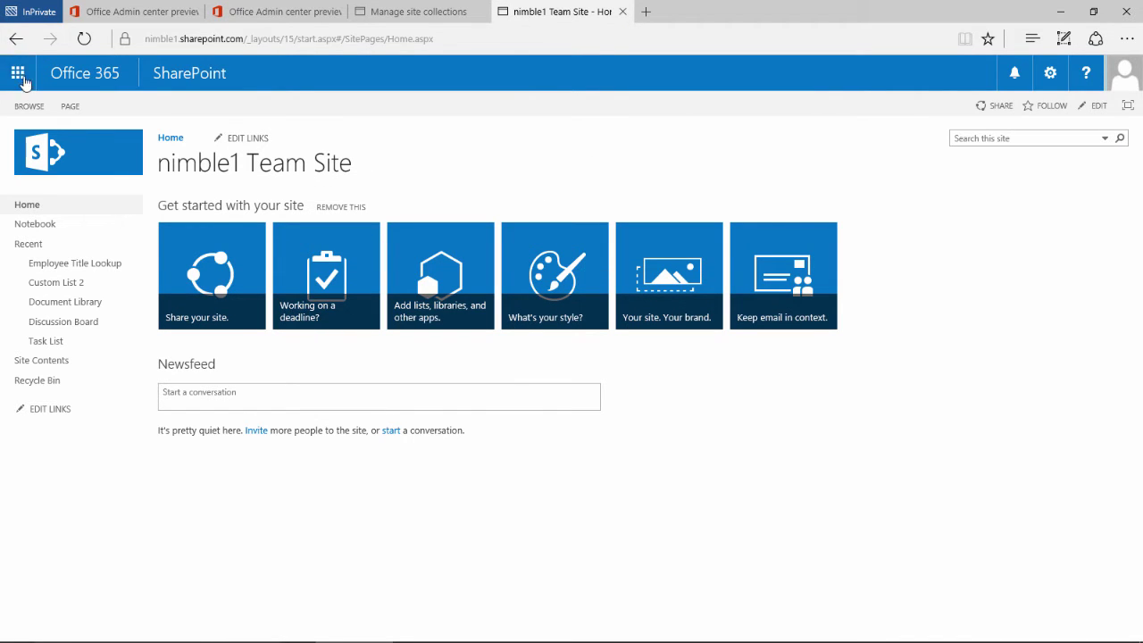
left_click(18, 75)
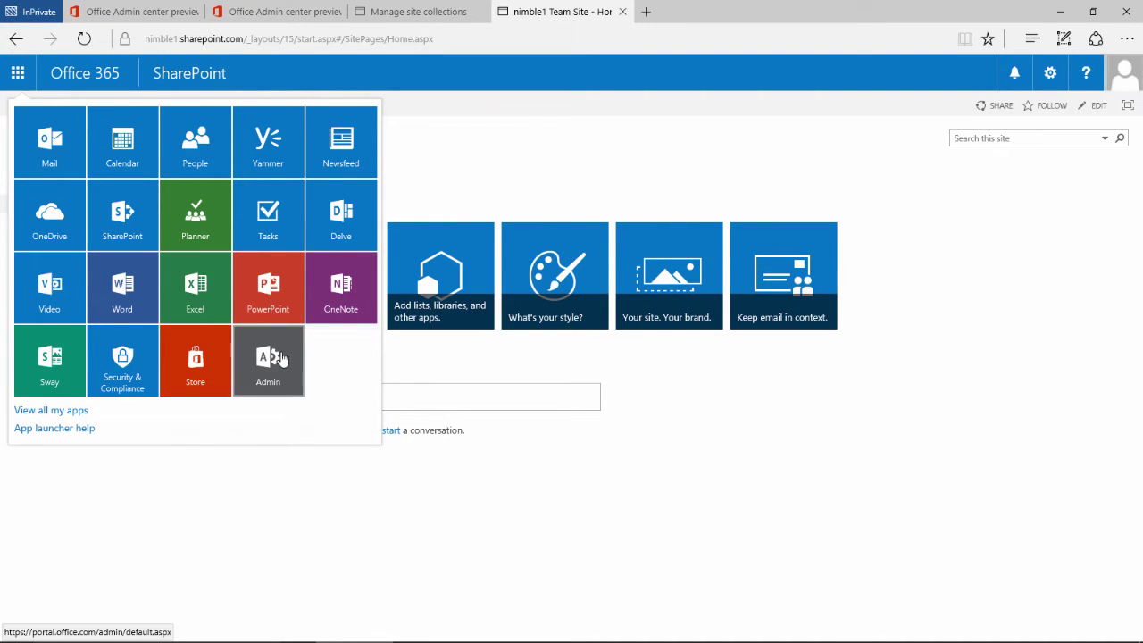
left_click(288, 367)
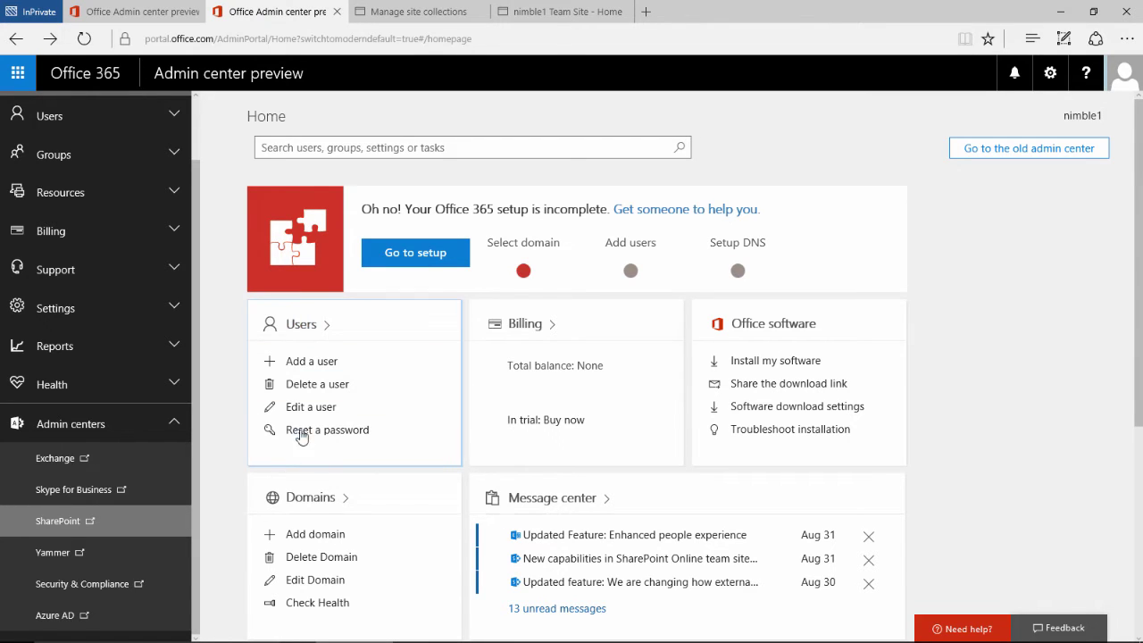
- Show the Active users page from the Users section of the navigation
left_click(170, 114)
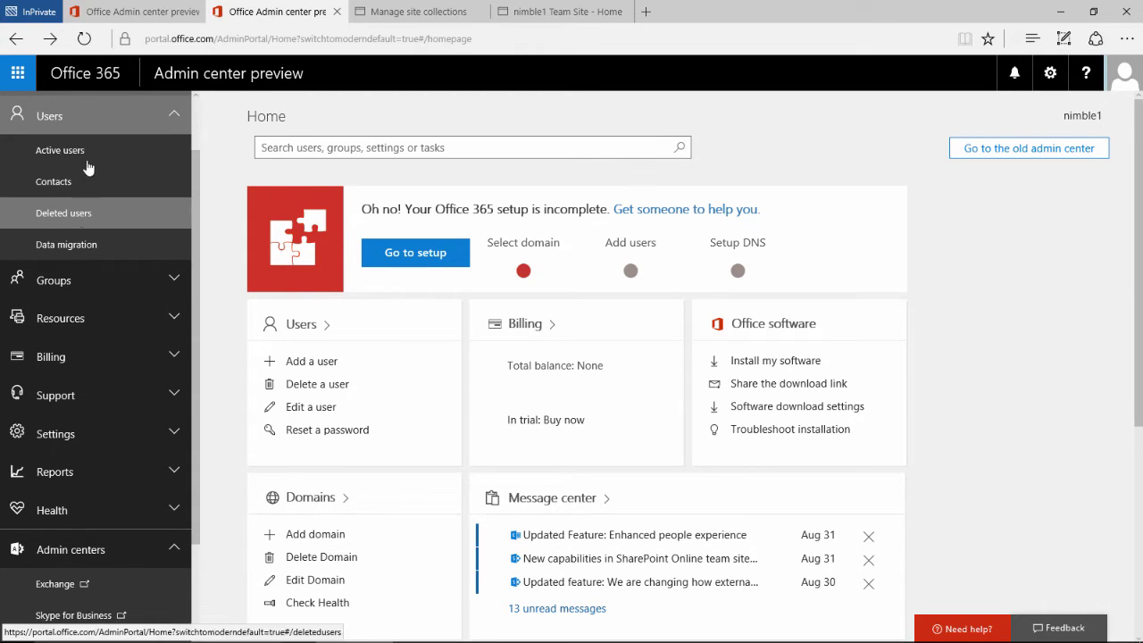
left_click(75, 152)
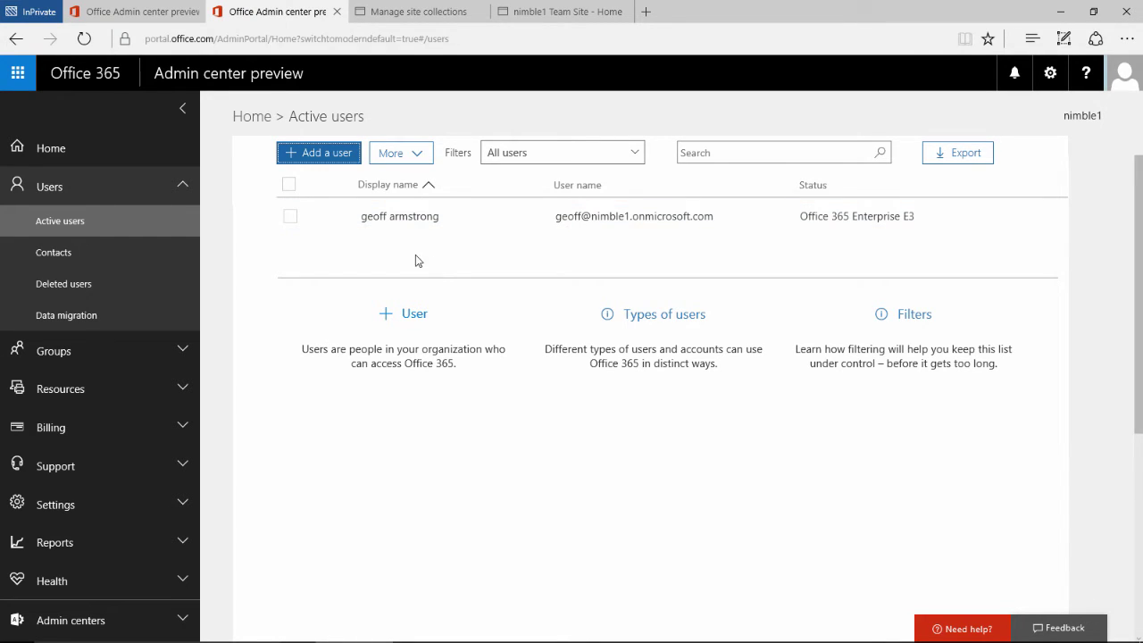
- Enter first name test, last name user and user name test on the nimble1.onmicrosoft.com domain
left_click(336, 154)
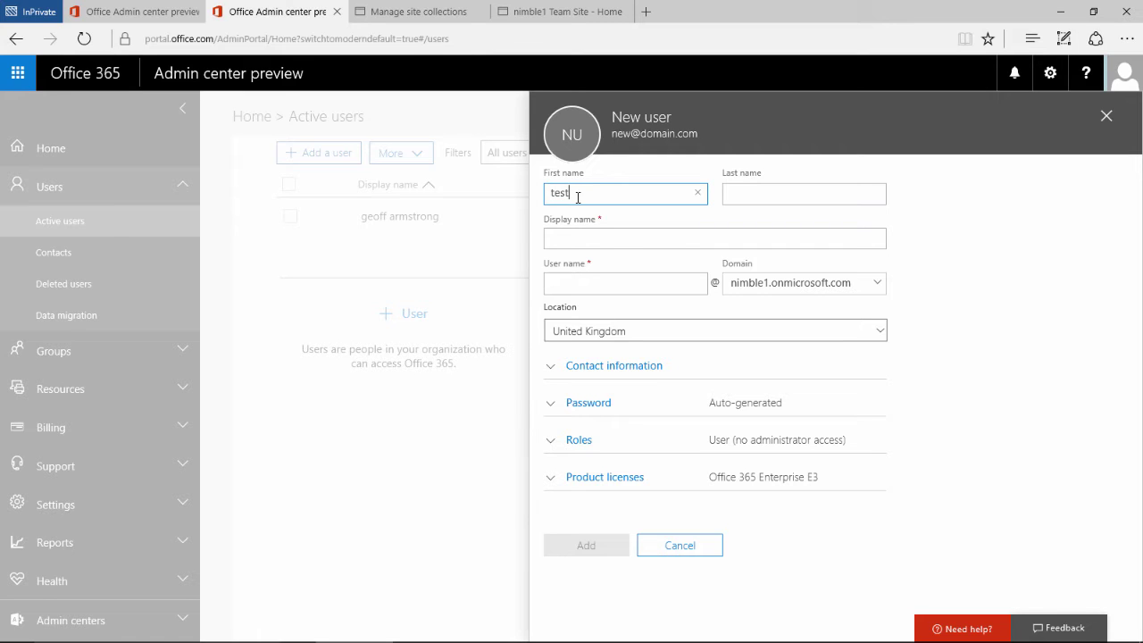
left_click(741, 196)
type("u")
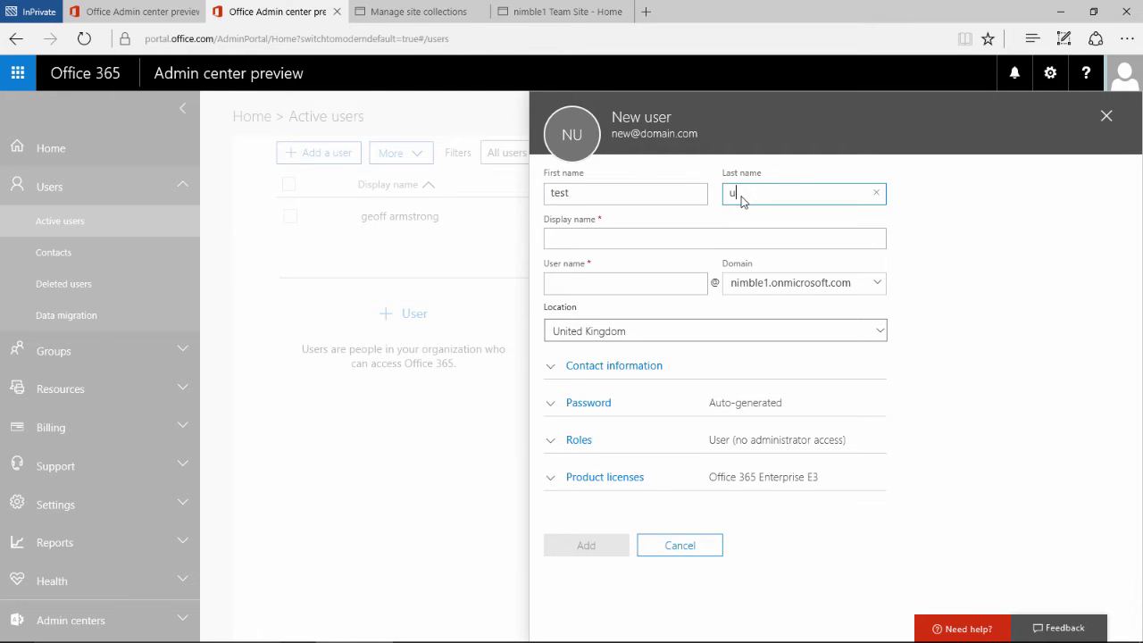
type("ser")
left_click(653, 239)
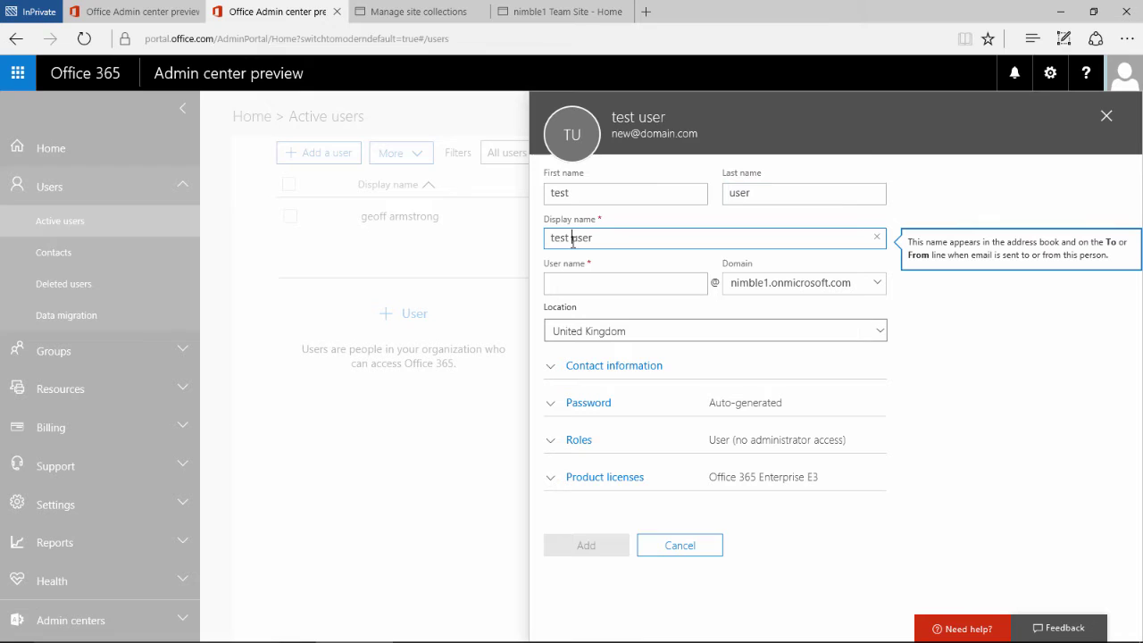
left_click(577, 282)
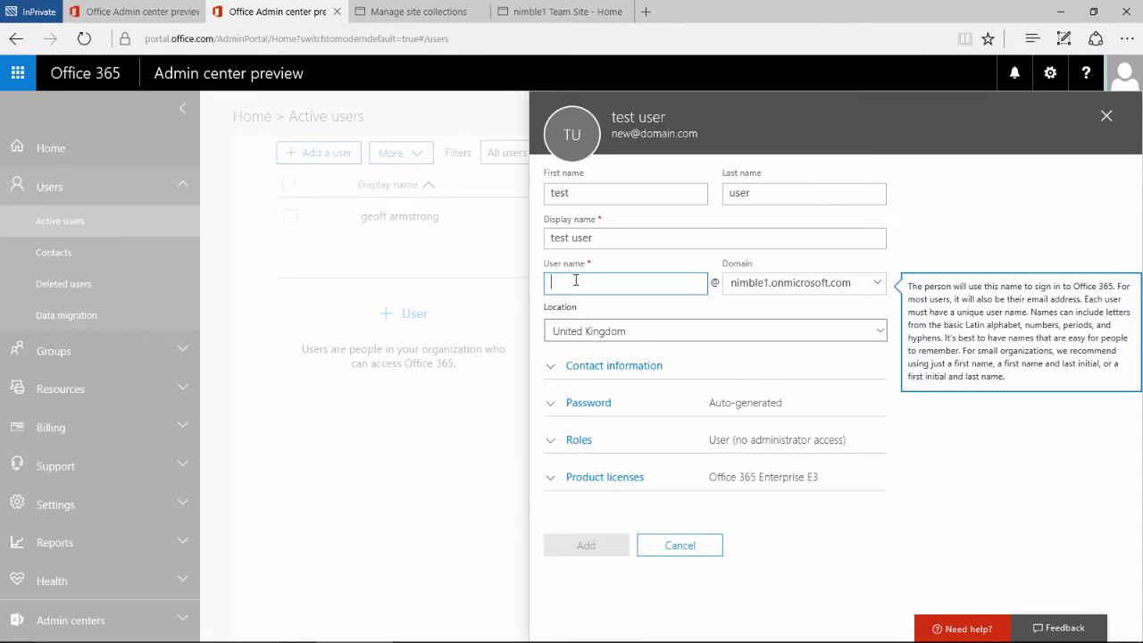
type("test")
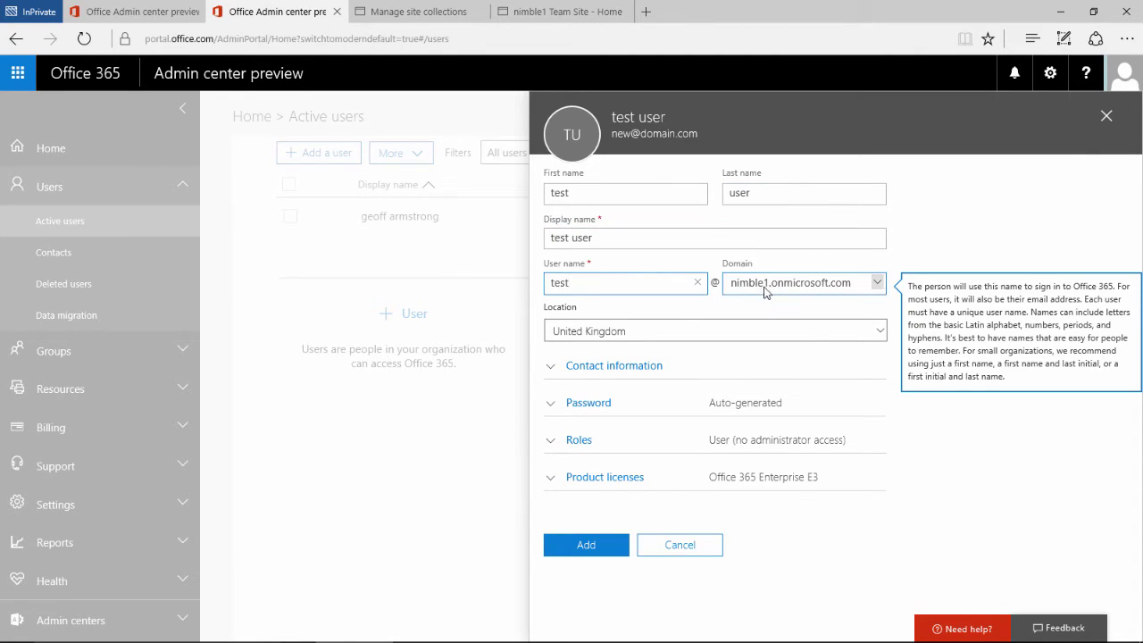
left_click(921, 247)
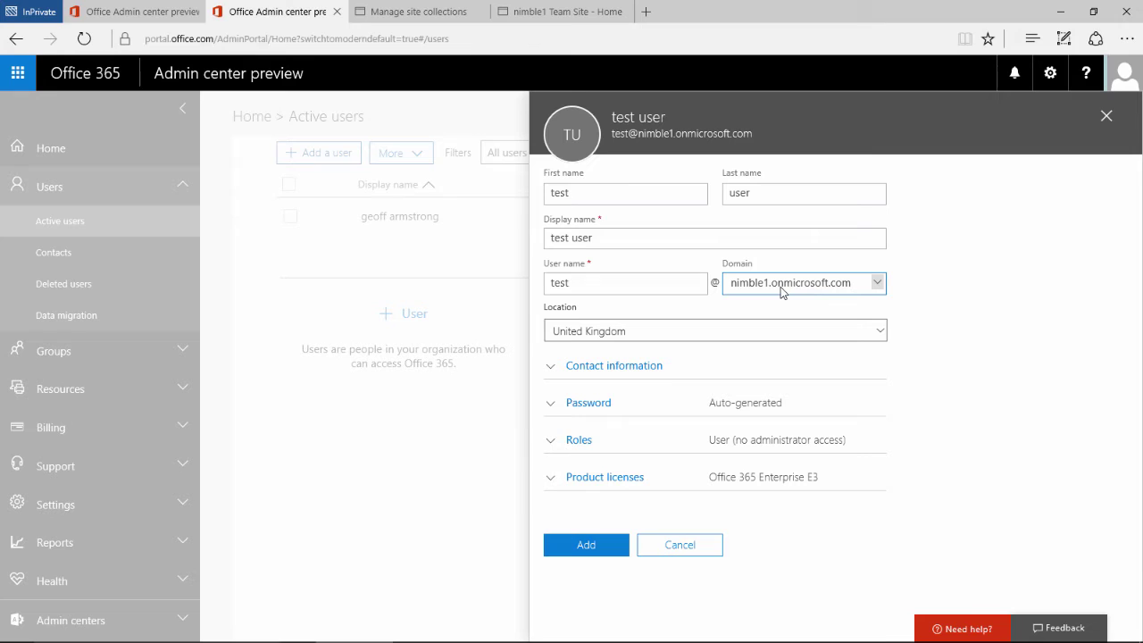
left_click(880, 290)
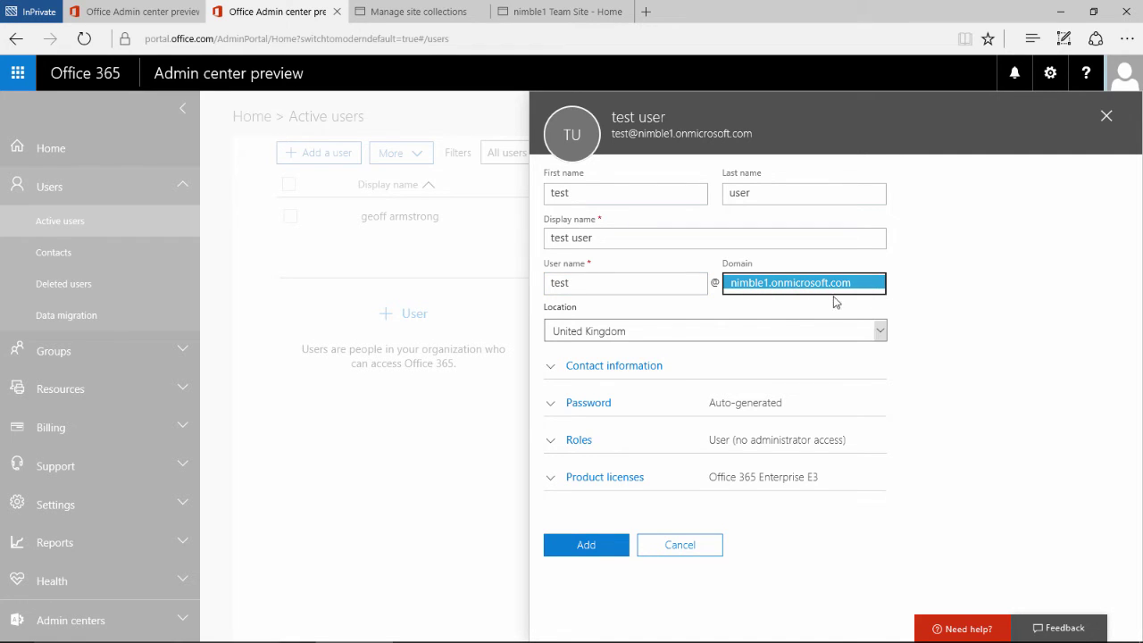
left_click(947, 314)
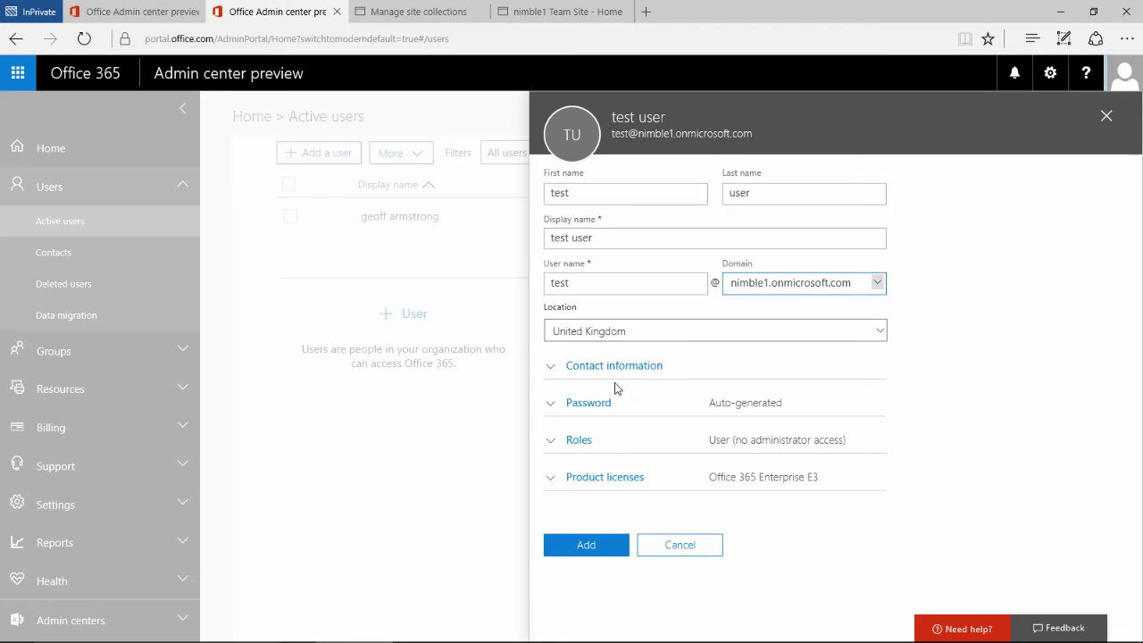
- Review the contact information fields, then show the auto-generated password with change required at first sign-in
left_click(550, 366)
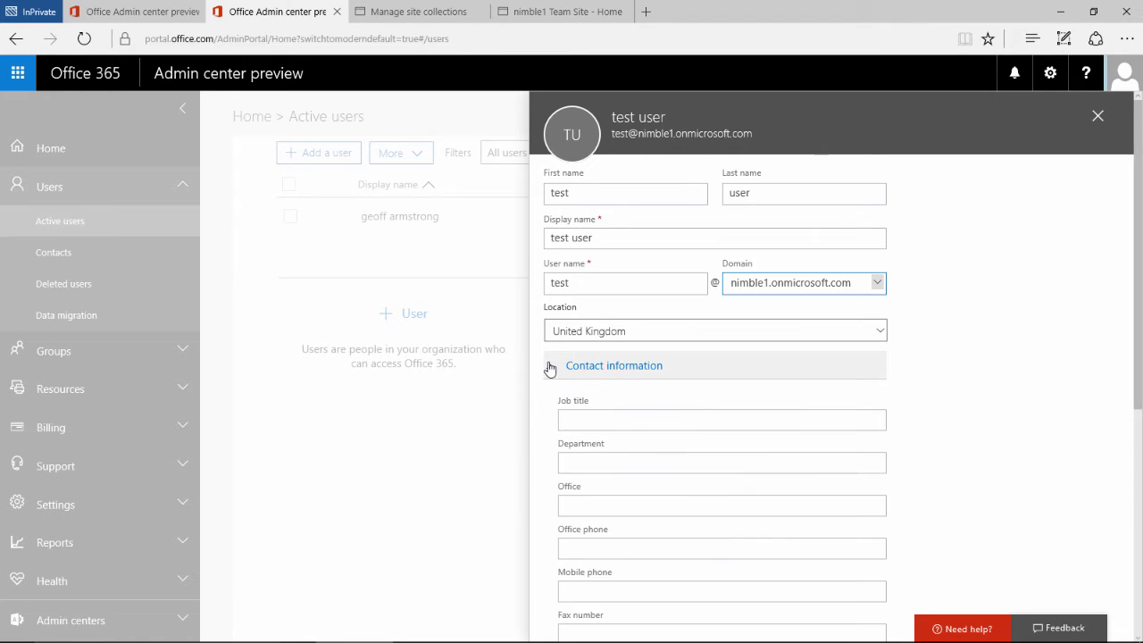
scroll(693, 416, "down", 2)
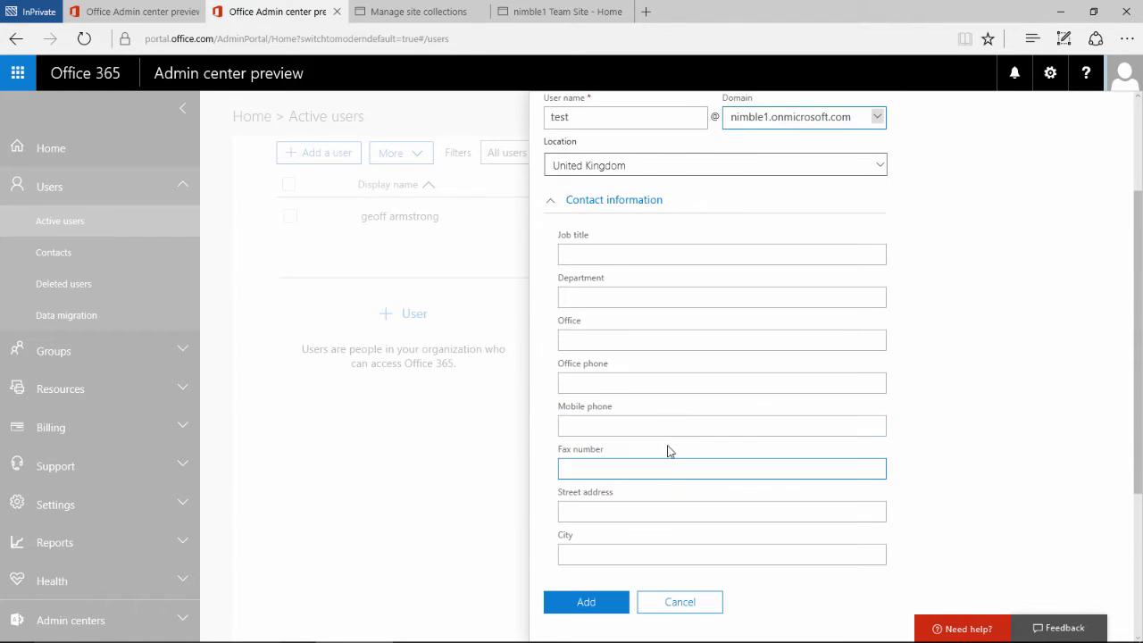
left_click(587, 554)
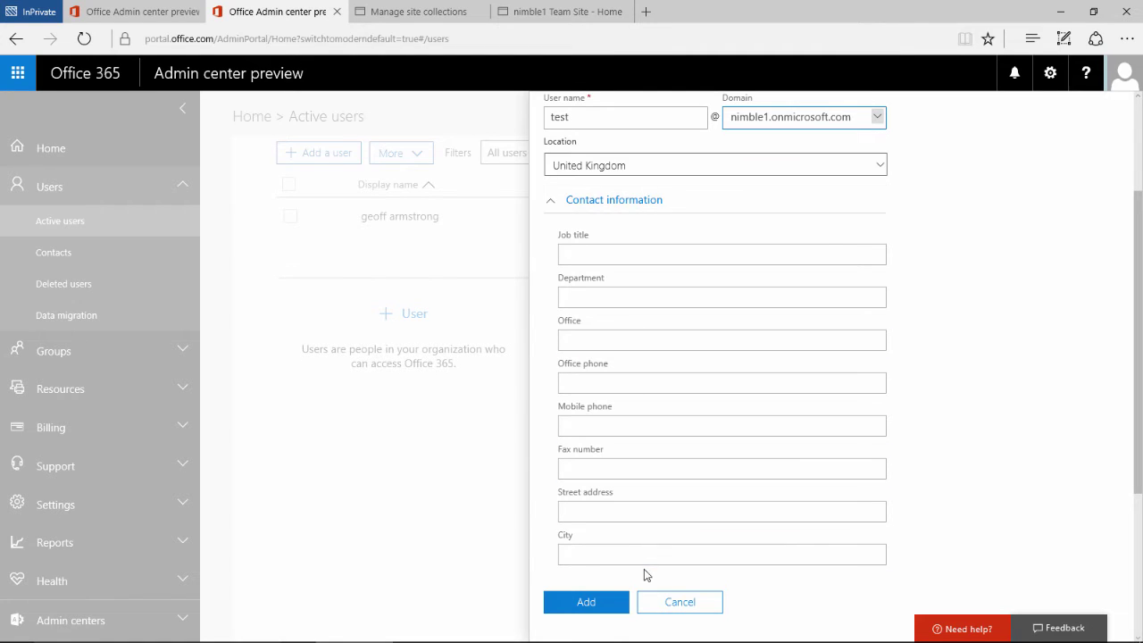
left_click(554, 204)
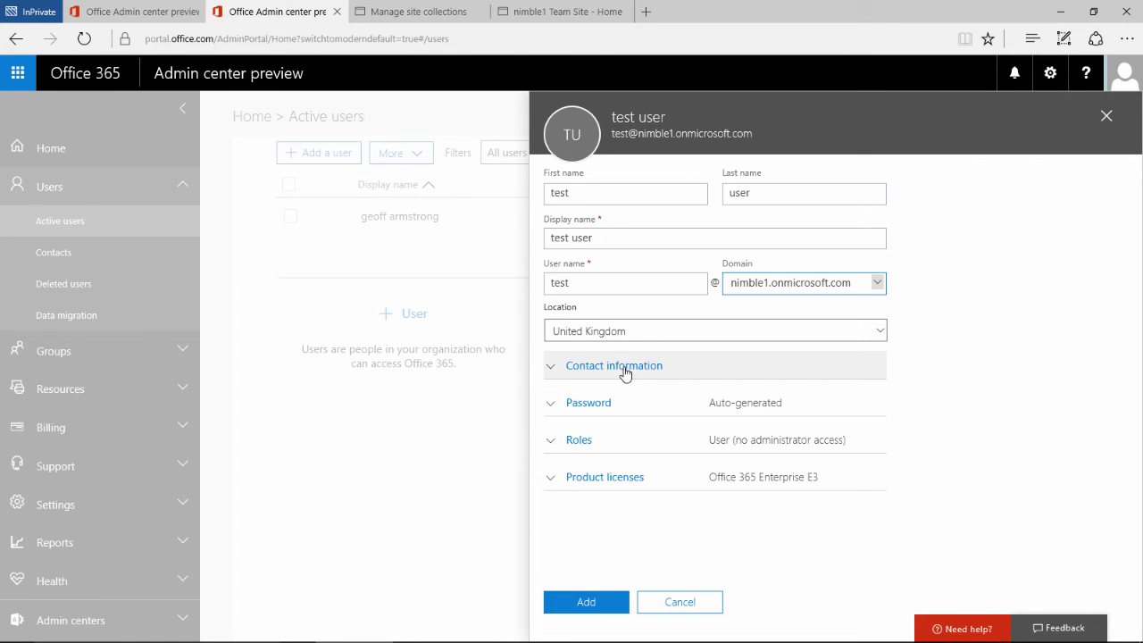
left_click(554, 404)
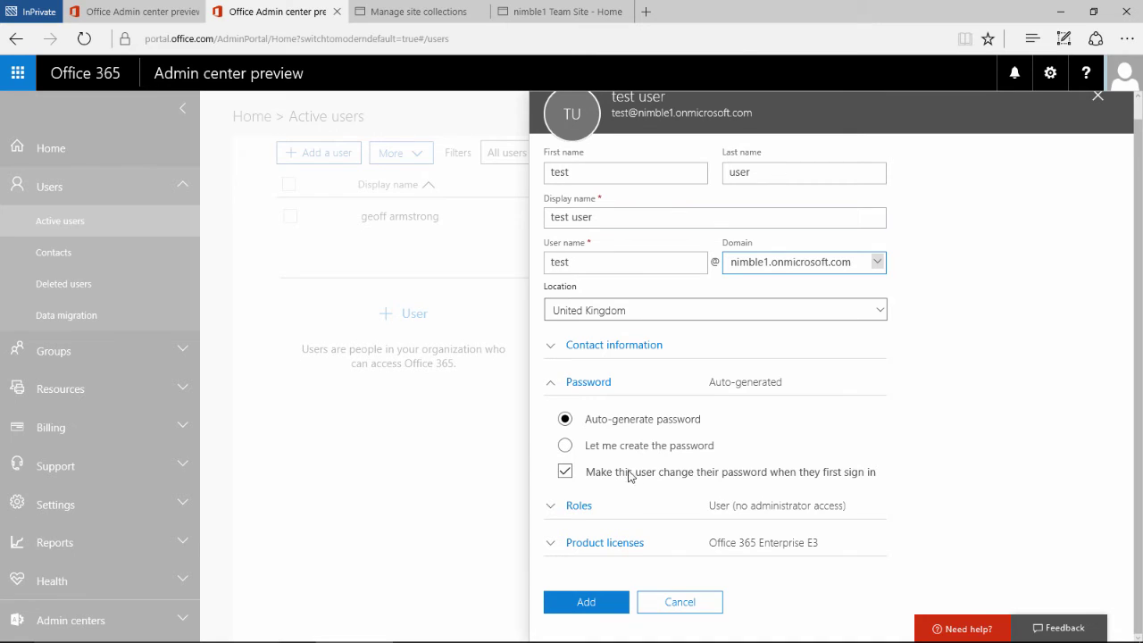
- Review the customized administrator roles, then keep the role as User (no administrator access)
left_click(550, 508)
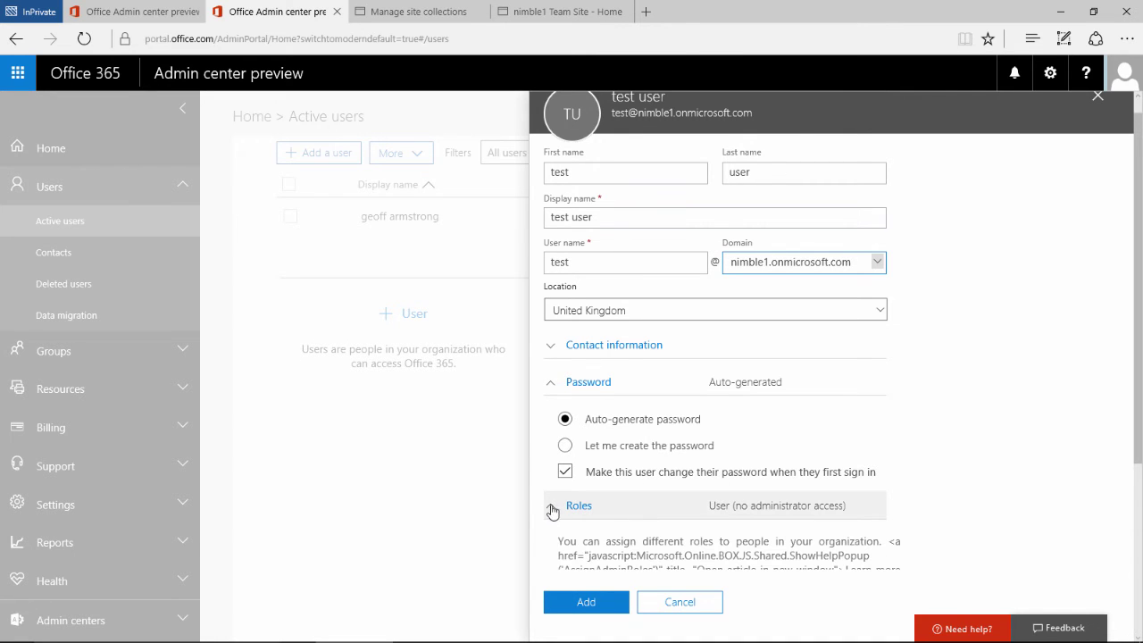
scroll(656, 484, "down", 3)
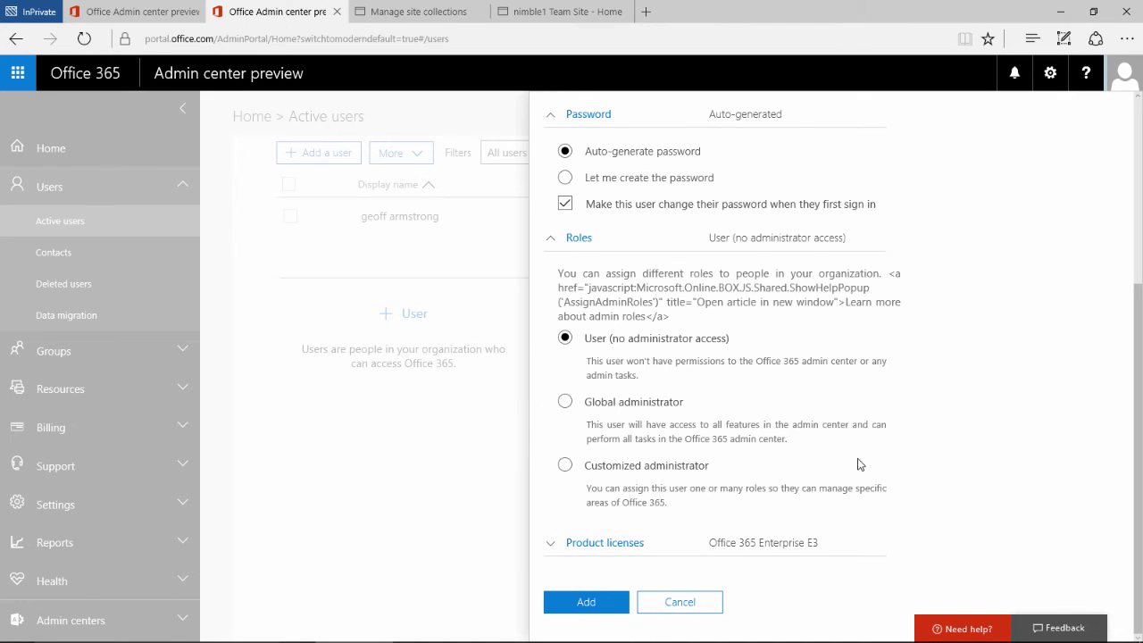
left_click(565, 465)
scroll(644, 487, "down", 3)
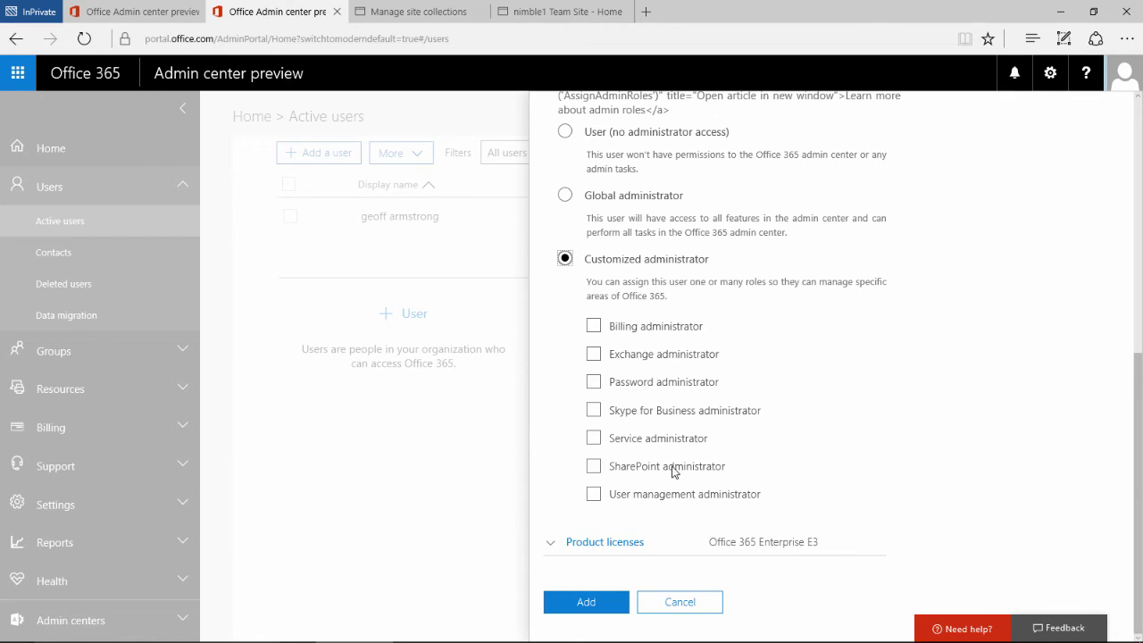
left_click(593, 468)
scroll(586, 379, "up", 2)
left_click(563, 214)
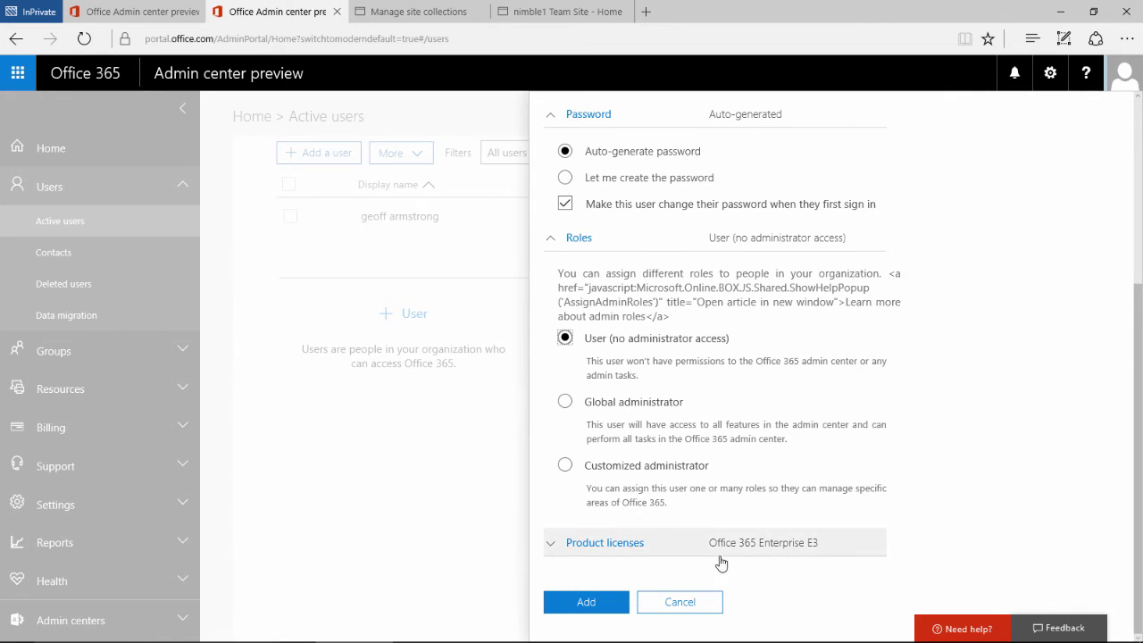
- Confirm Office 365 Enterprise E3 is switched on for the new user, 24 of 25 licences available
left_click(778, 546)
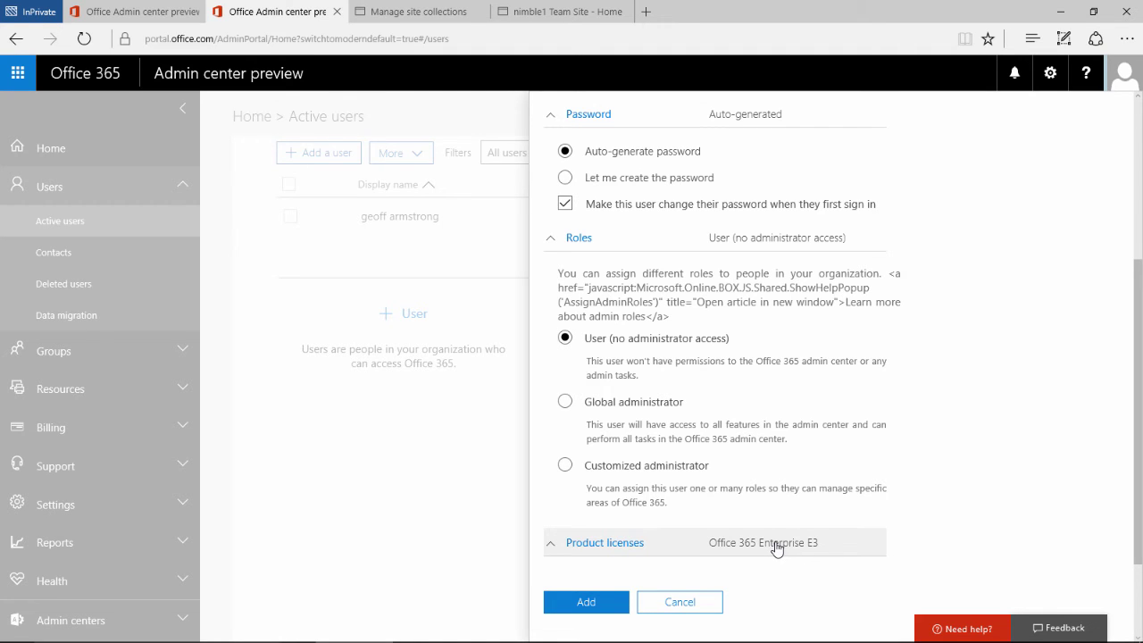
left_click(776, 546)
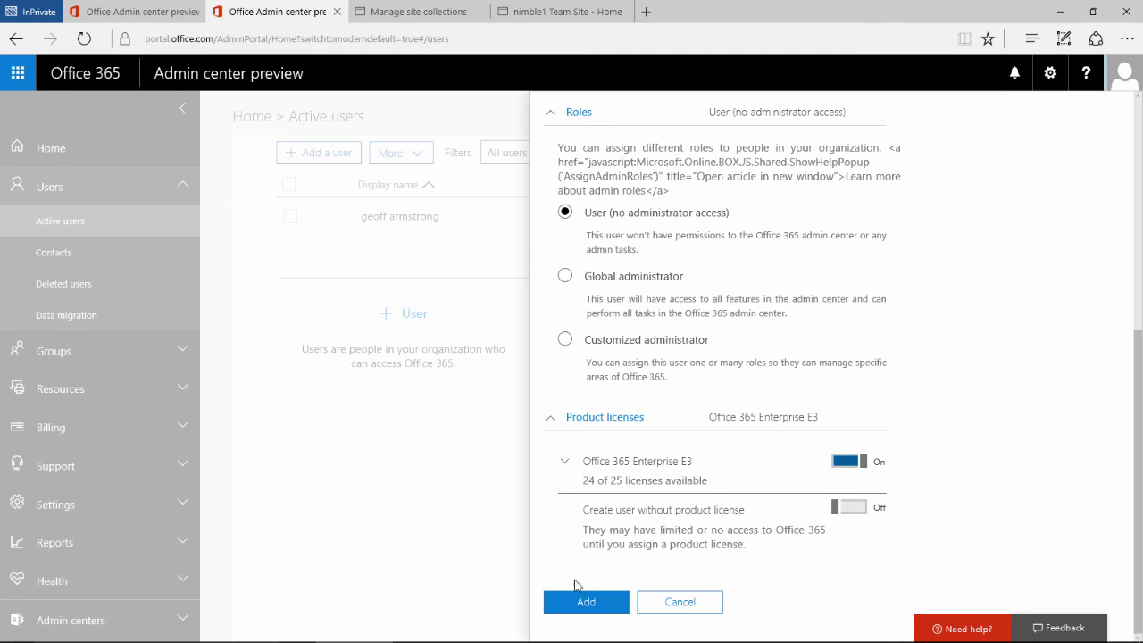
- Create the user and keep the existing admin account as the password email recipient
left_click(592, 602)
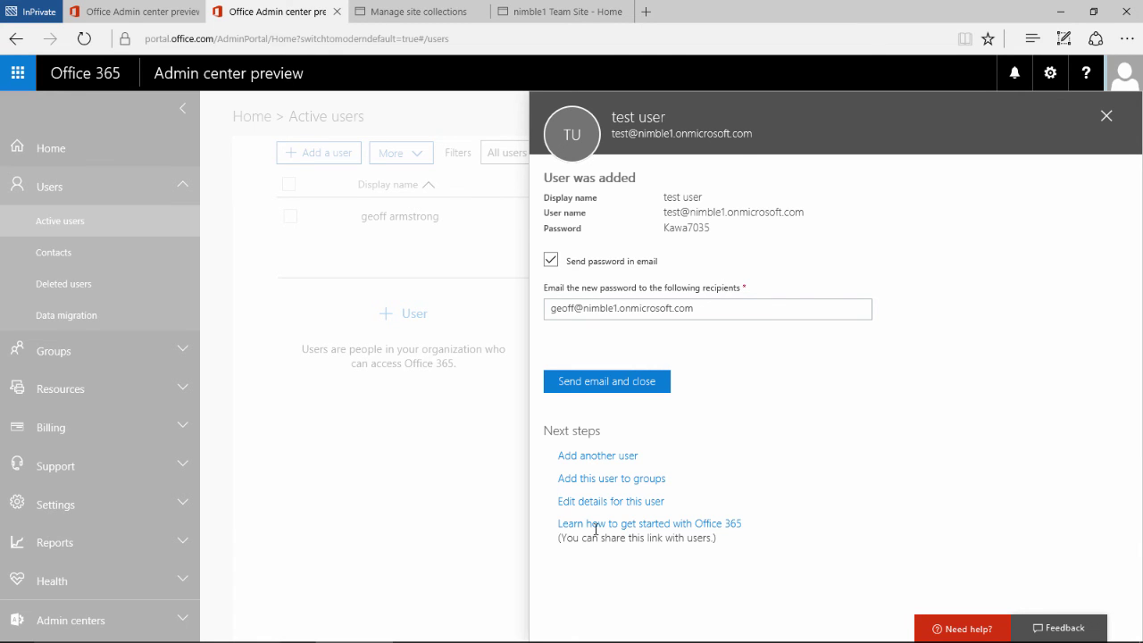
left_click(550, 290)
left_click(572, 272)
left_click(654, 284)
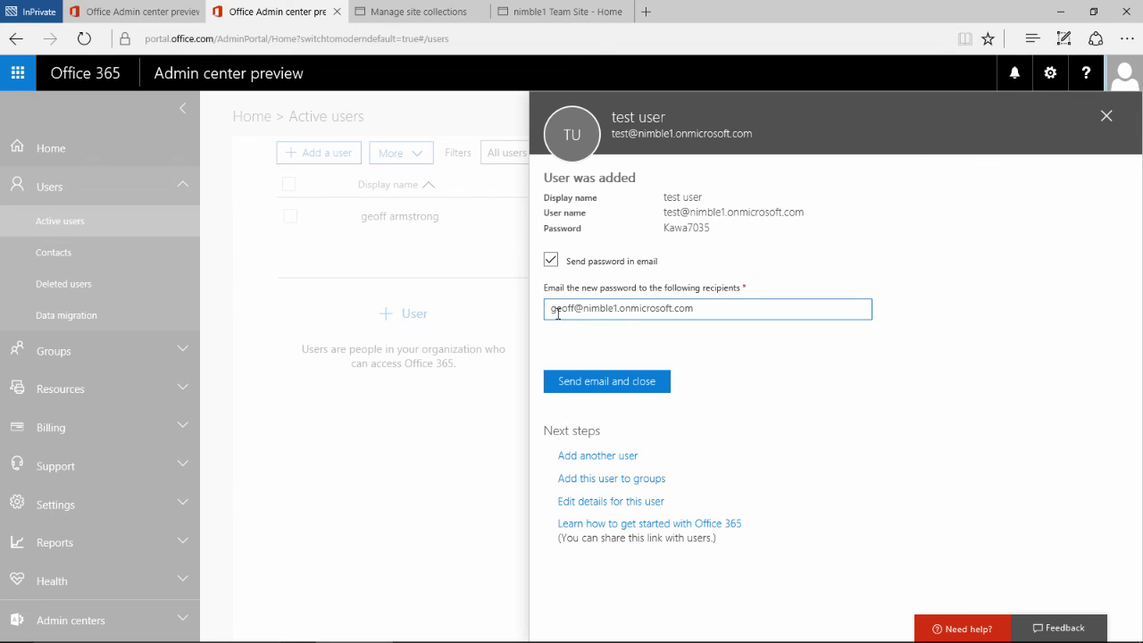
left_click(656, 278)
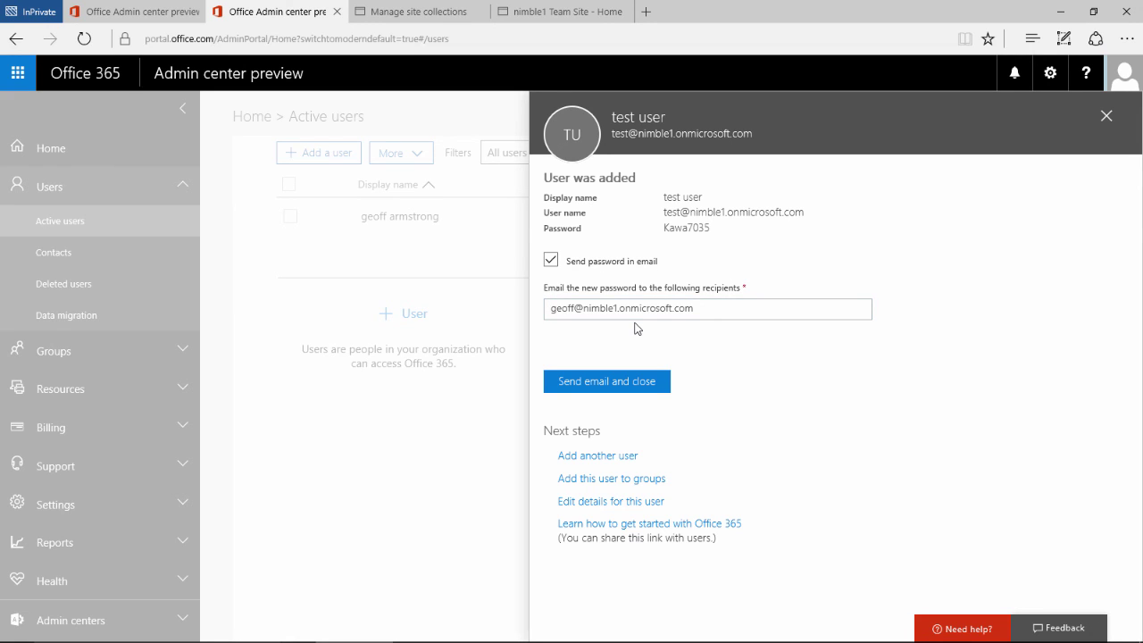
- Email the generated password and close the confirmation to return to Active users
left_click(607, 381)
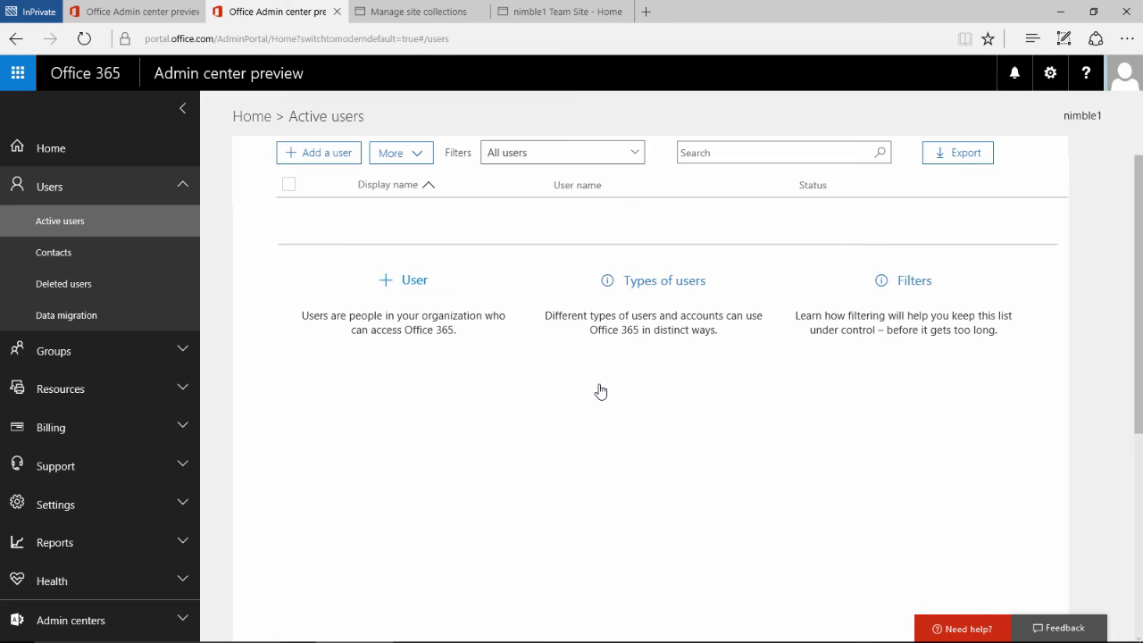